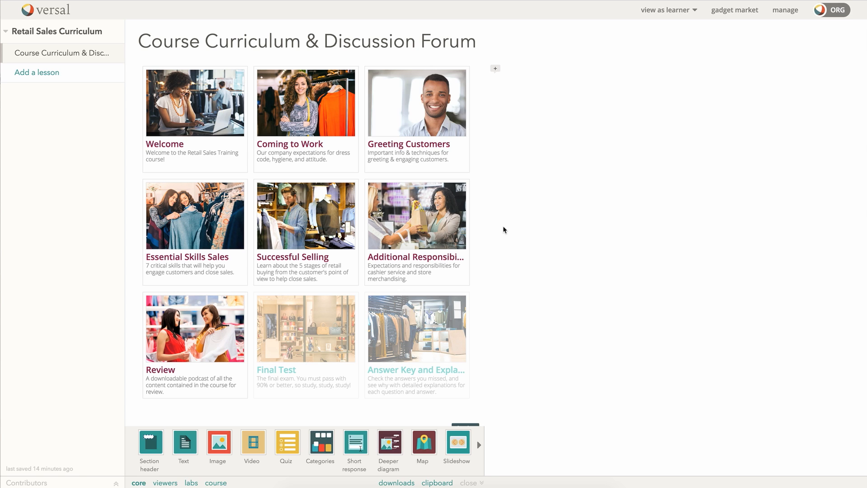
# Step: Select the Retail Sales Curriculum gadget to edit its tiles display, size and Force Sequence options
pyautogui.moveTo(294, 165)
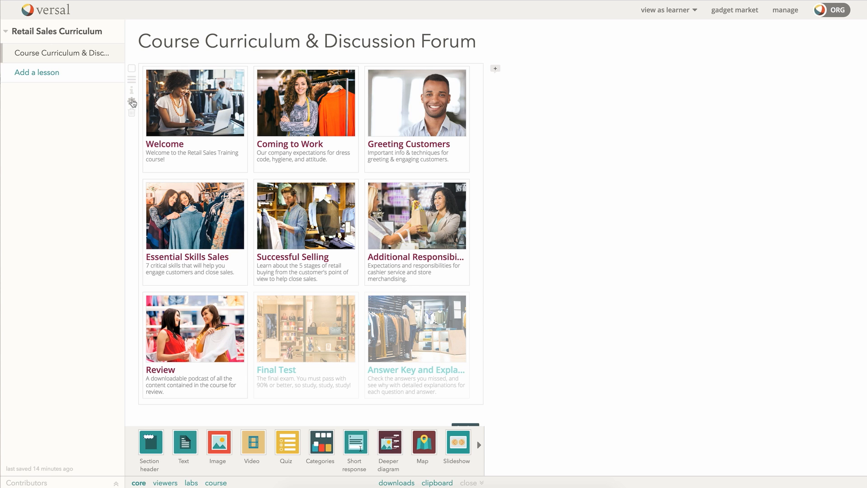
pyautogui.click(131, 102)
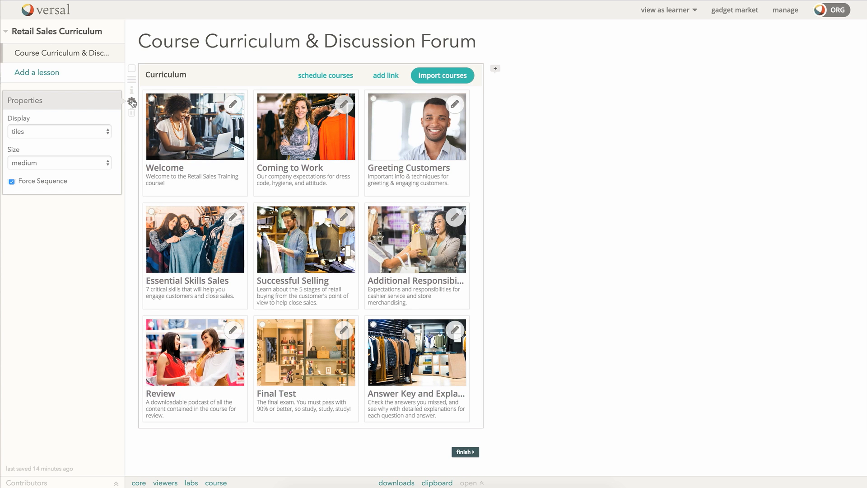
pyautogui.click(448, 76)
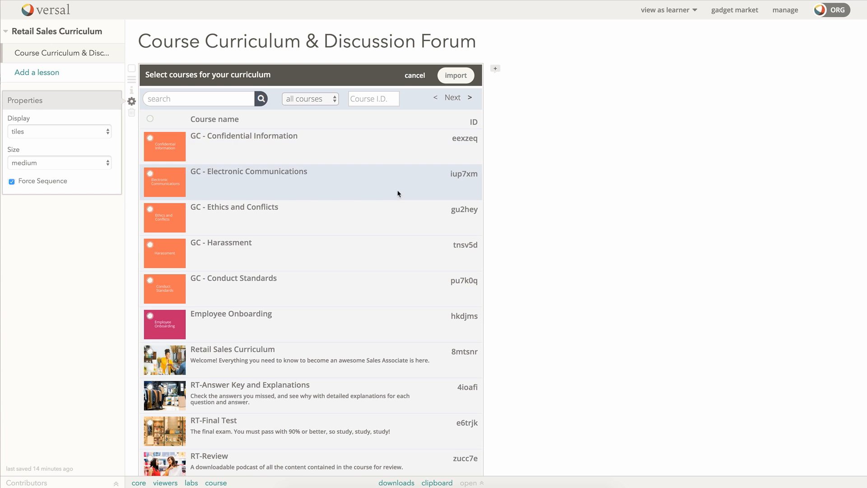
pyautogui.scroll(-7, 395, 196)
pyautogui.scroll(3, 394, 196)
pyautogui.scroll(4, 395, 194)
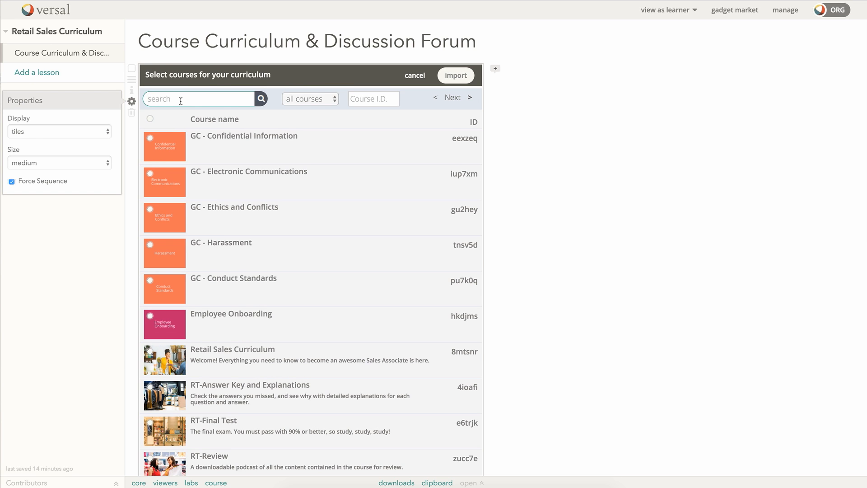
pyautogui.write('rt')
pyautogui.click(261, 99)
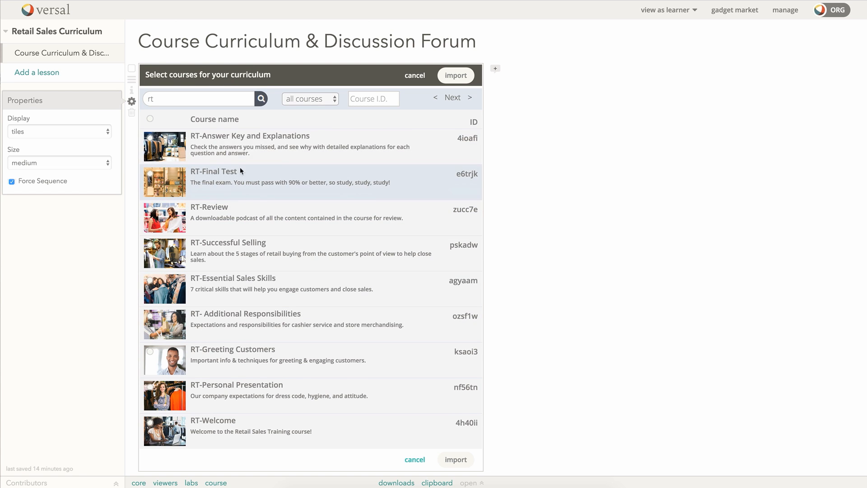
pyautogui.click(159, 149)
pyautogui.click(162, 183)
pyautogui.click(158, 205)
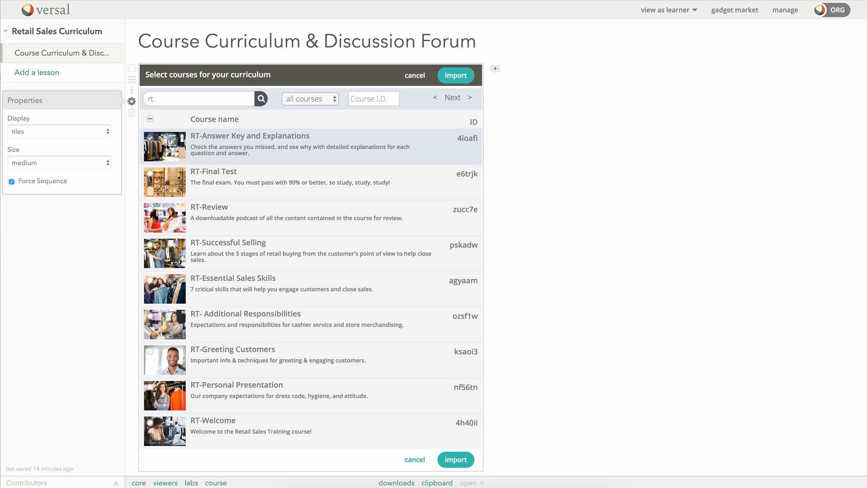
pyautogui.click(150, 138)
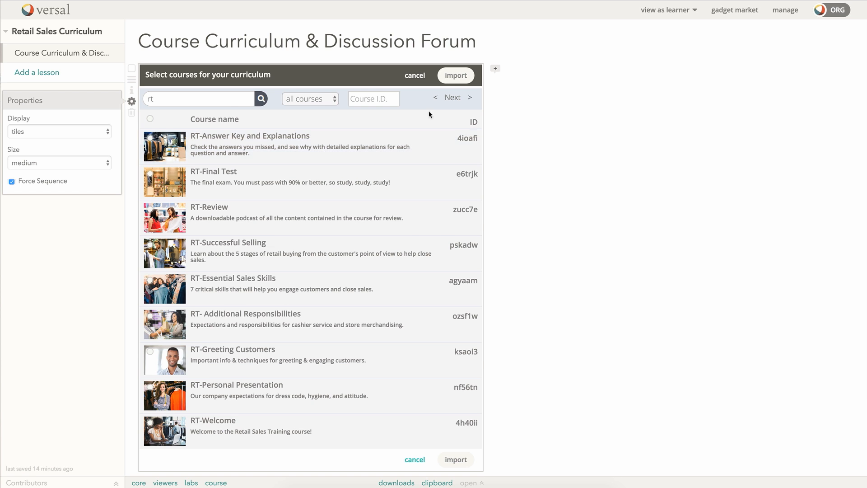
pyautogui.click(420, 77)
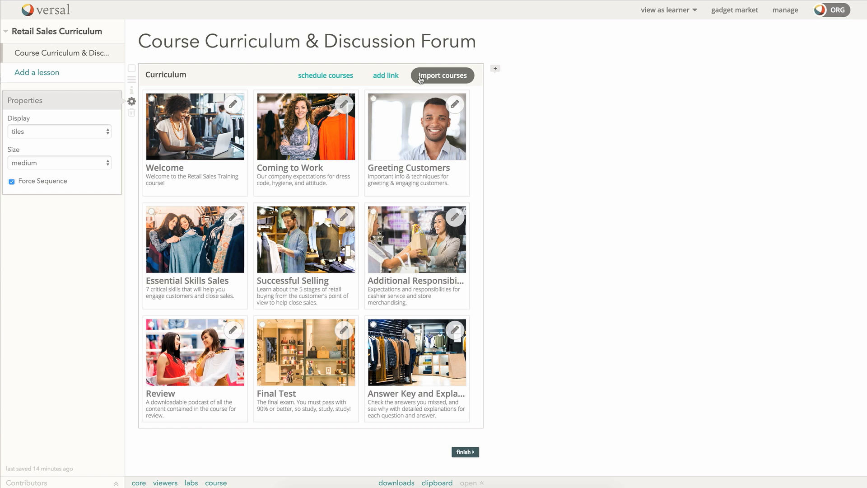
# Step: Clear the schedule's fixed Start on date and save the schedule
pyautogui.click(322, 78)
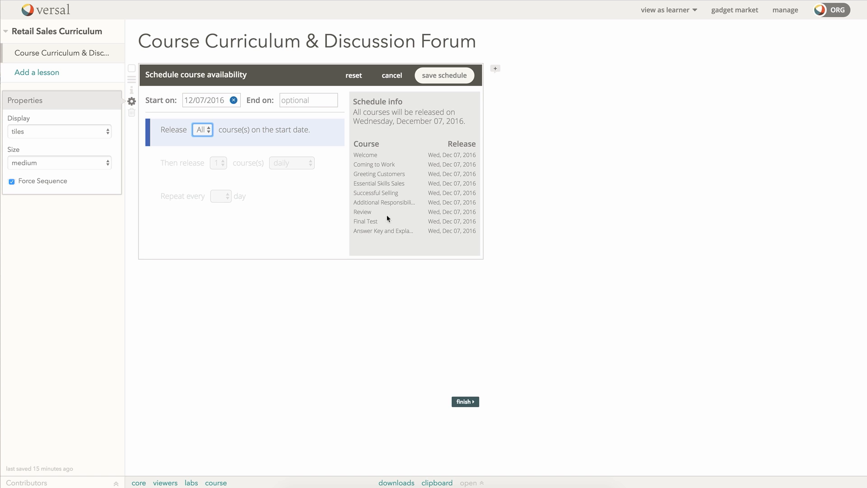
pyautogui.click(234, 100)
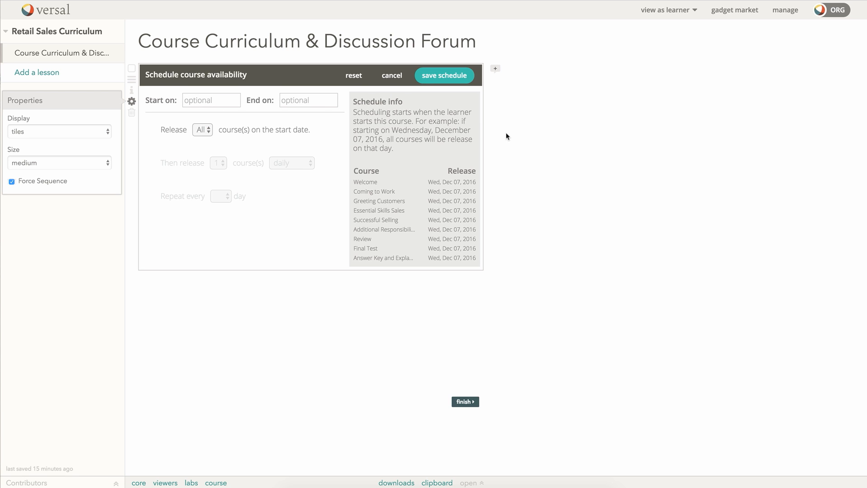
pyautogui.click(431, 80)
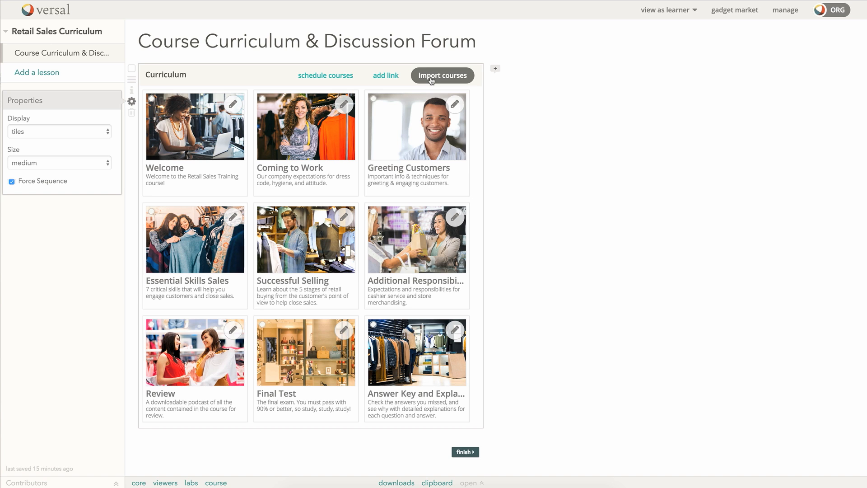
# Step: Preview the curriculum, then put the gadget back into edit mode
pyautogui.click(533, 194)
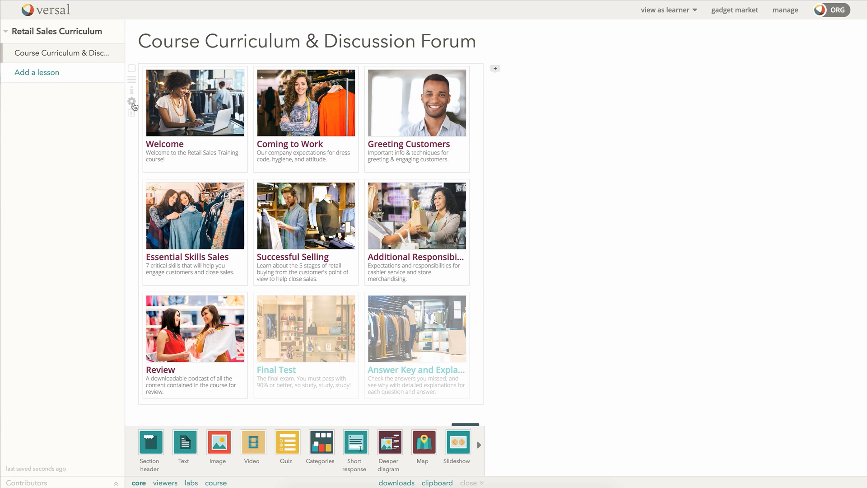
pyautogui.click(132, 102)
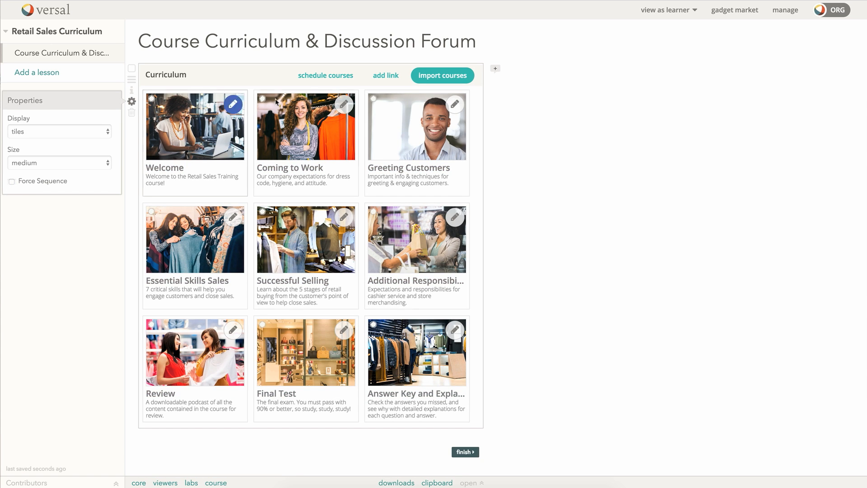
# Step: Start the course schedule on 12/07/2016, releasing one course on the start date
pyautogui.click(335, 76)
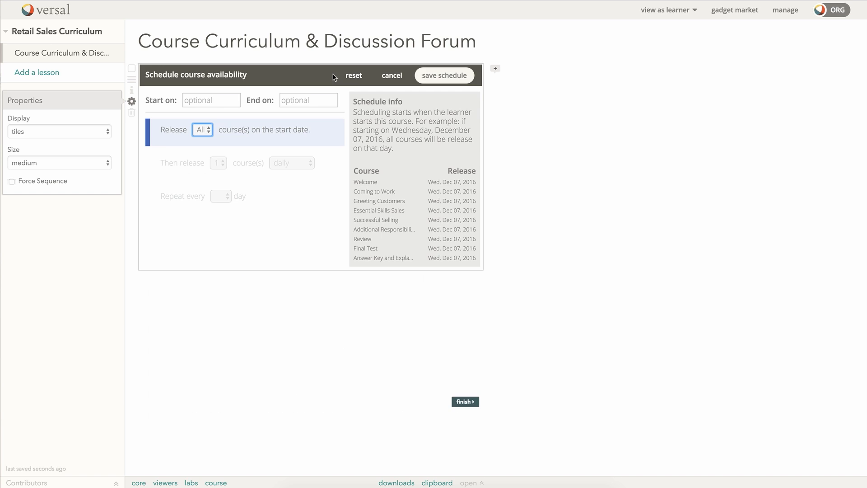
pyautogui.click(218, 102)
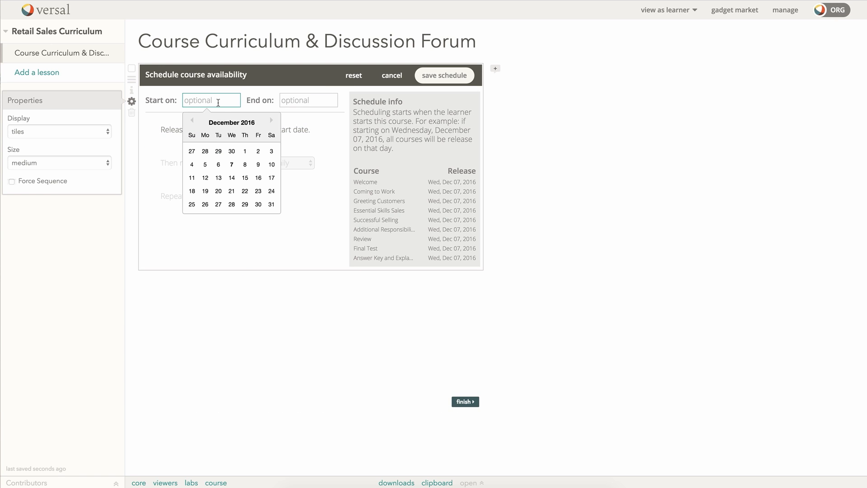
pyautogui.click(231, 164)
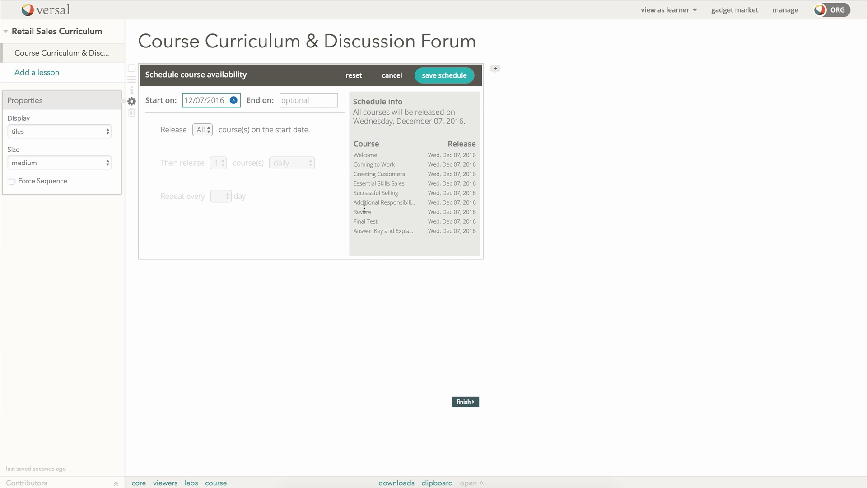
pyautogui.click(210, 131)
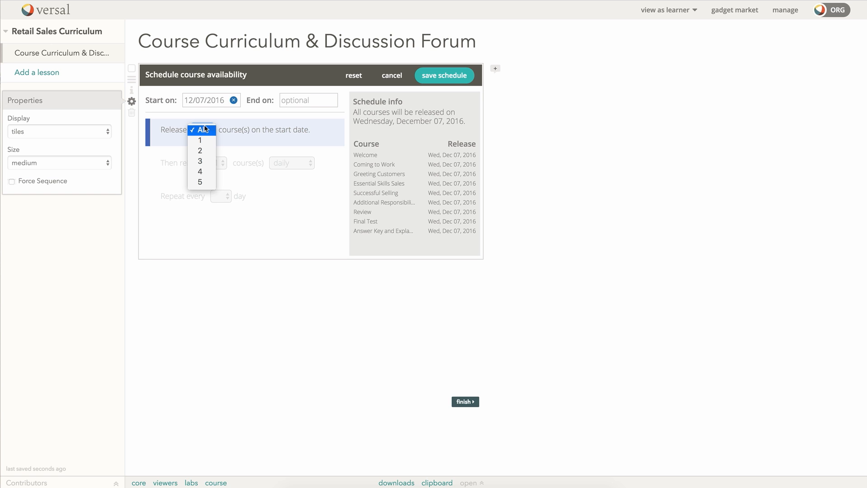
pyautogui.click(202, 139)
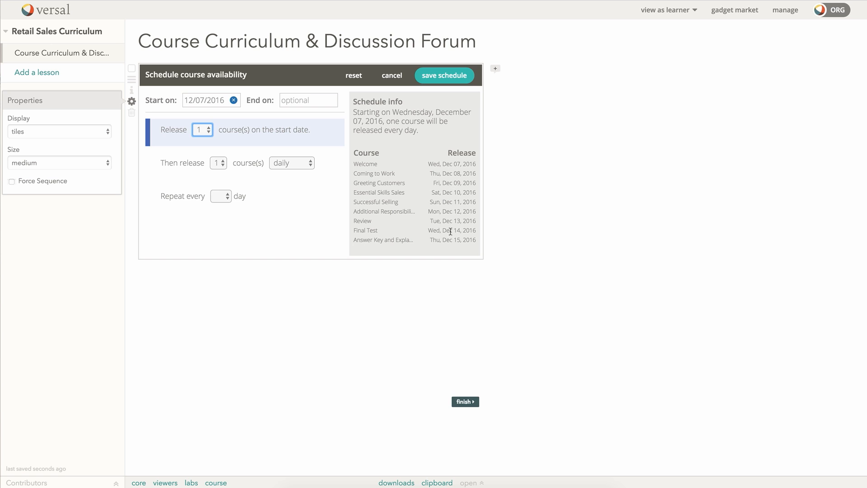
pyautogui.click(228, 202)
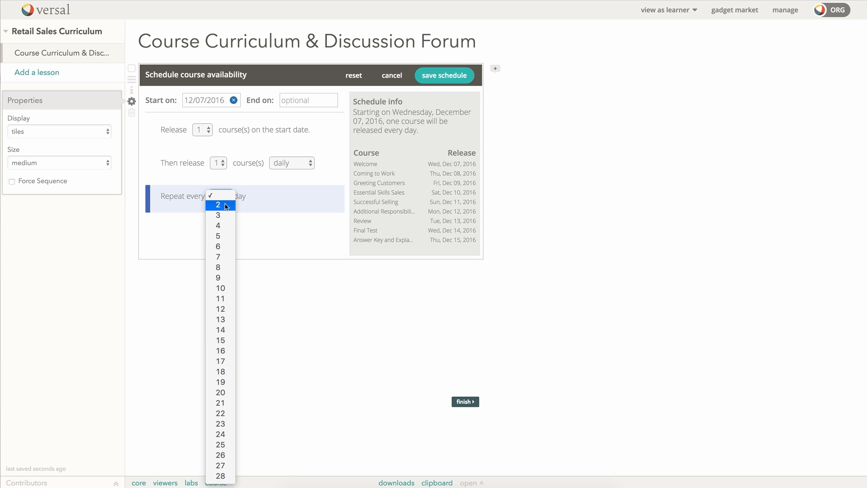
pyautogui.click(223, 203)
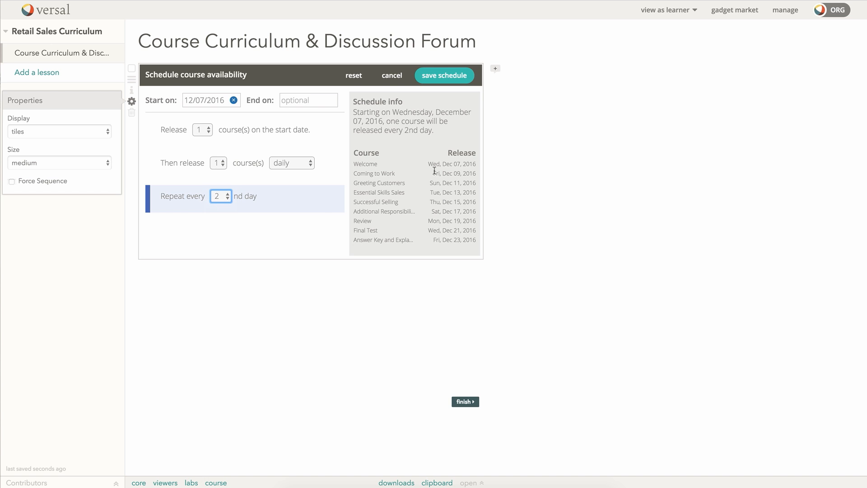
pyautogui.click(229, 200)
pyautogui.click(226, 209)
pyautogui.click(229, 196)
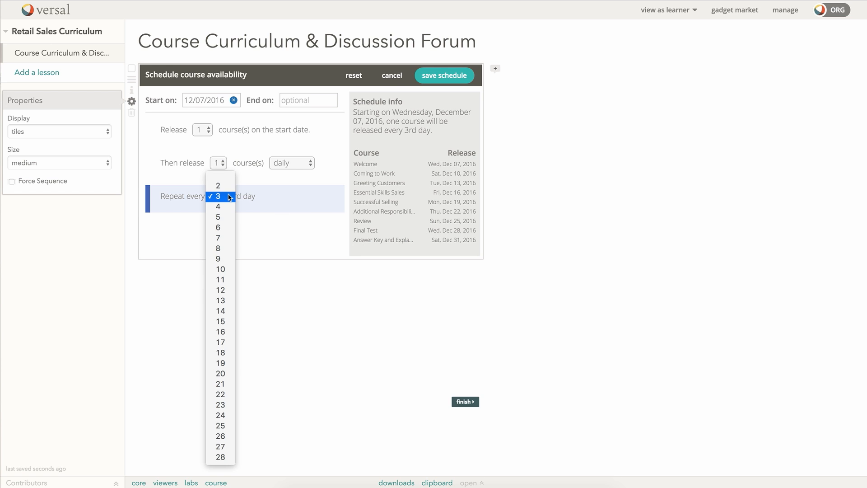
pyautogui.click(227, 182)
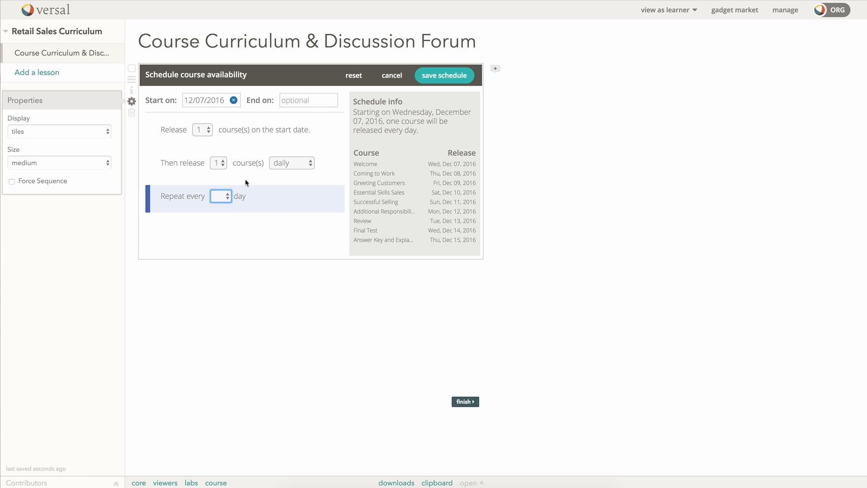
pyautogui.click(300, 163)
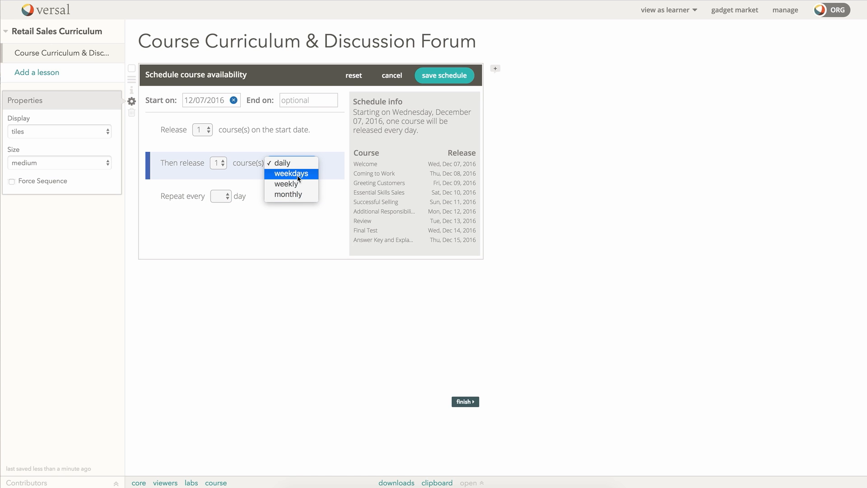
# Step: Release courses on chosen weekdays, Monday and Wednesday, from December 7, 2016
pyautogui.click(297, 177)
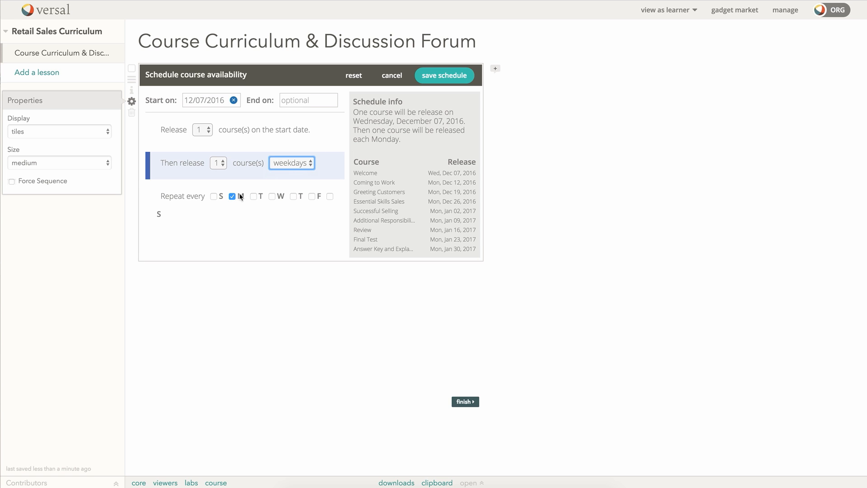
pyautogui.click(272, 196)
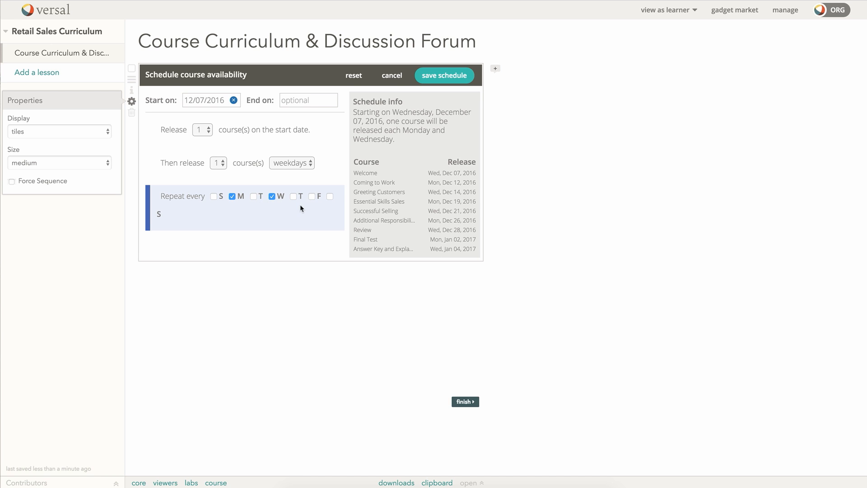
pyautogui.click(310, 163)
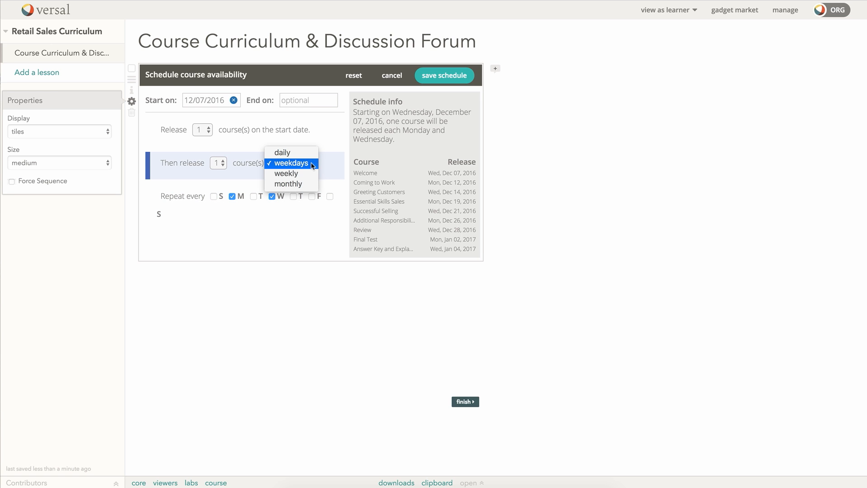
# Step: Switch releases to weekly, briefly trying every 2 weeks before settling on every week
pyautogui.click(305, 173)
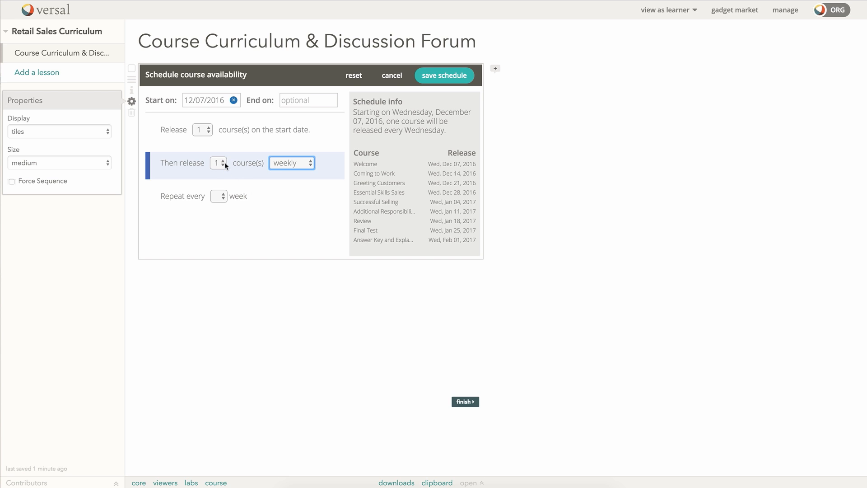
pyautogui.click(221, 195)
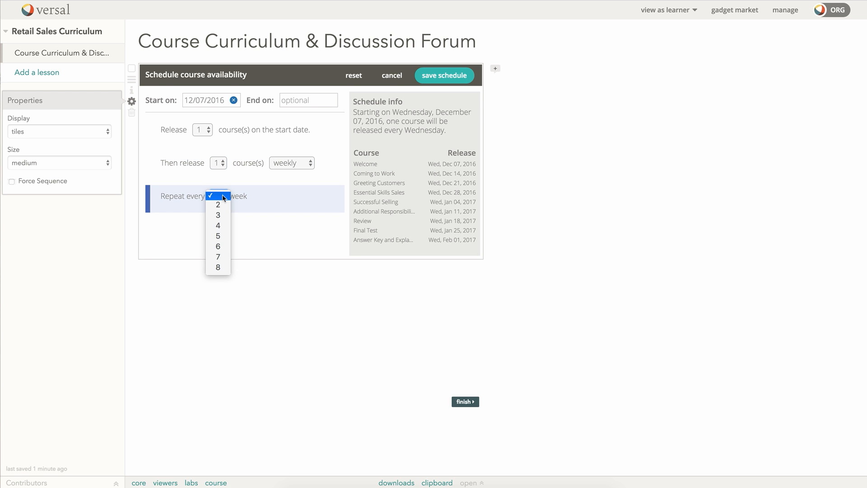
pyautogui.click(221, 205)
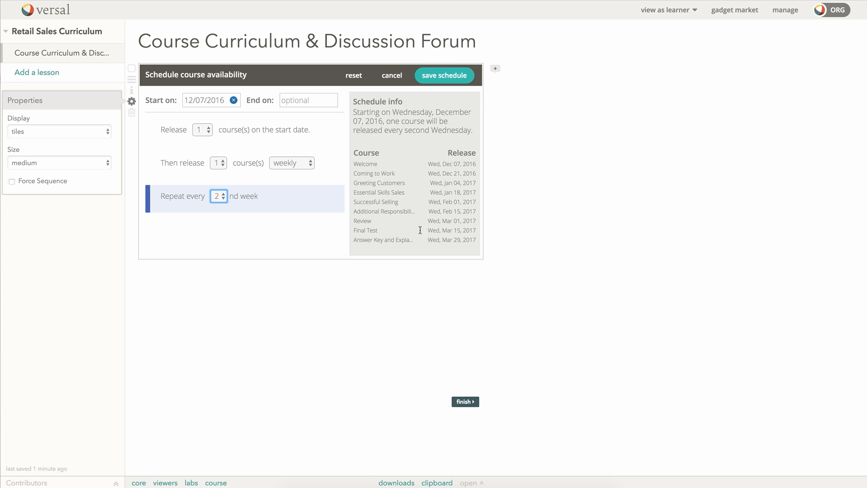
pyautogui.click(226, 196)
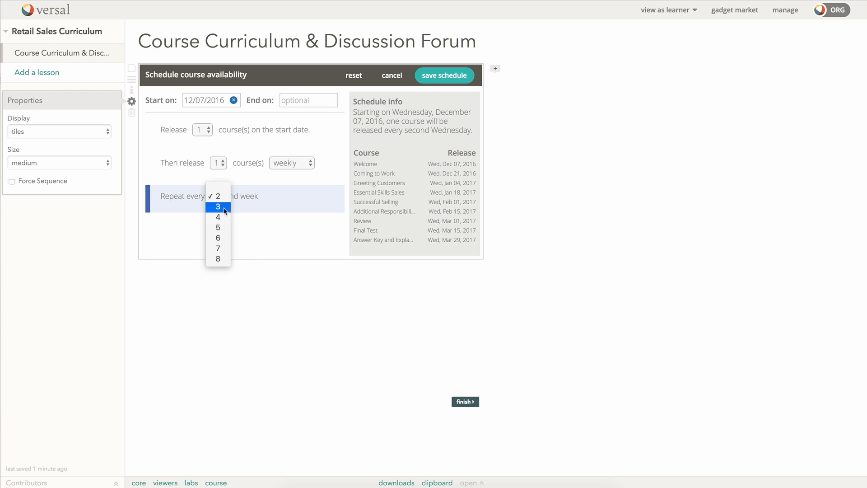
pyautogui.click(270, 196)
pyautogui.click(226, 190)
pyautogui.click(224, 188)
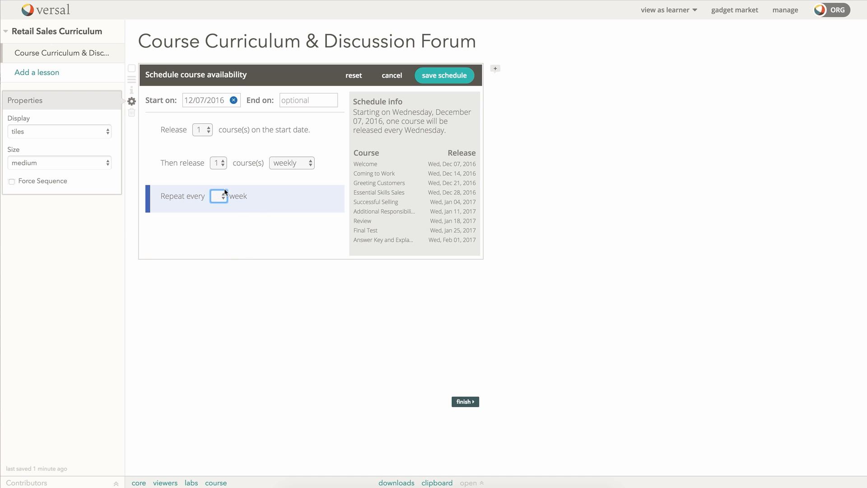
pyautogui.click(310, 162)
pyautogui.click(297, 176)
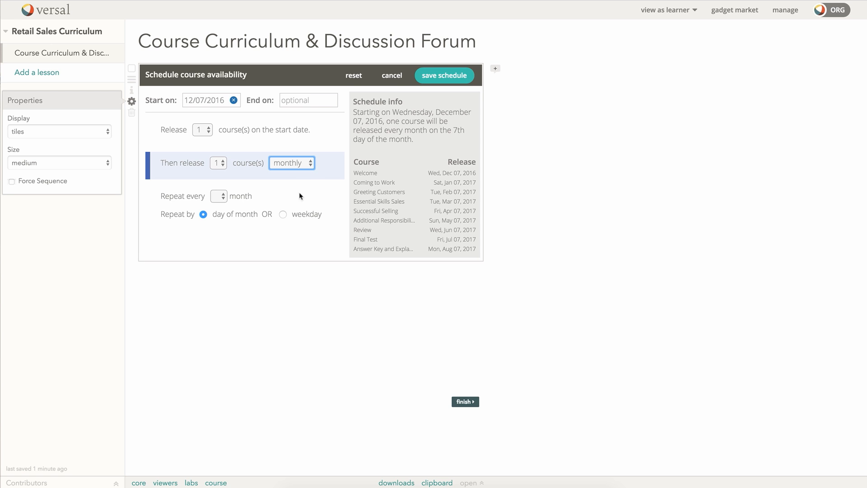
pyautogui.click(310, 166)
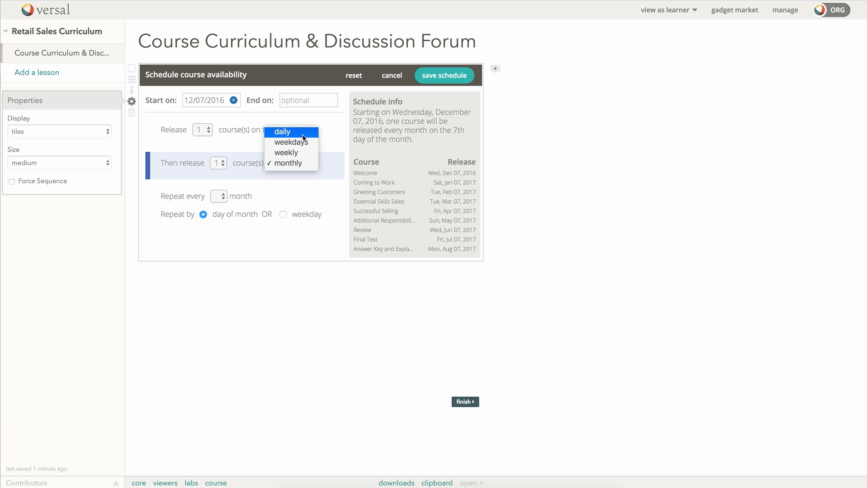
pyautogui.click(305, 143)
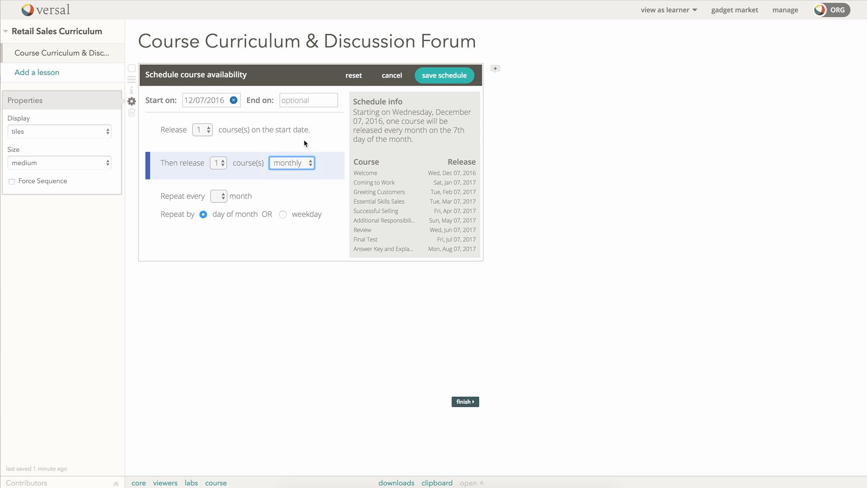
pyautogui.click(310, 163)
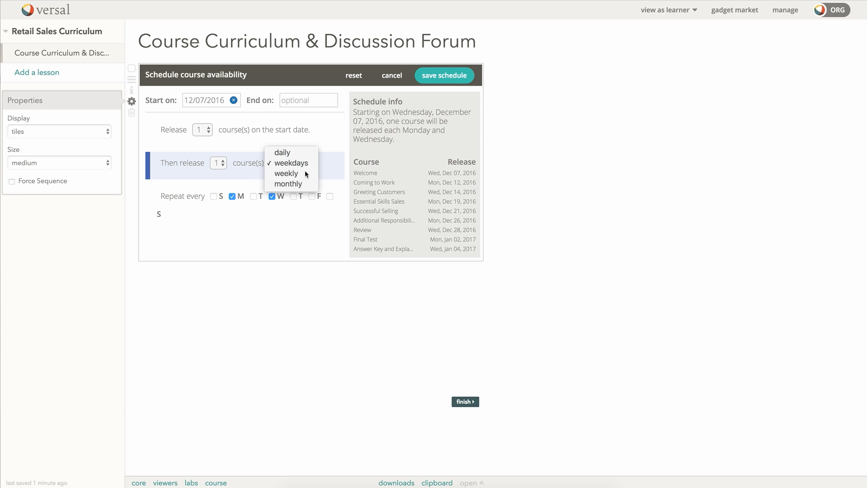
pyautogui.click(304, 172)
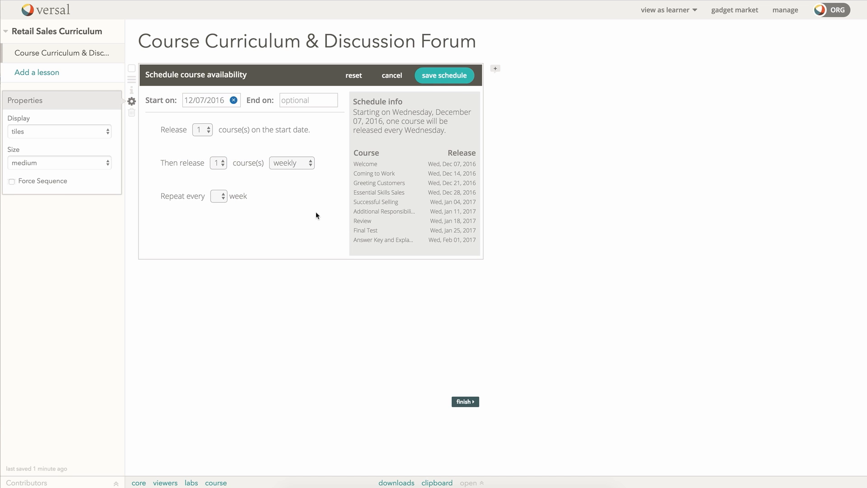
# Step: Save the weekly Wednesday schedule and check each tile's availability date in preview
pyautogui.click(442, 78)
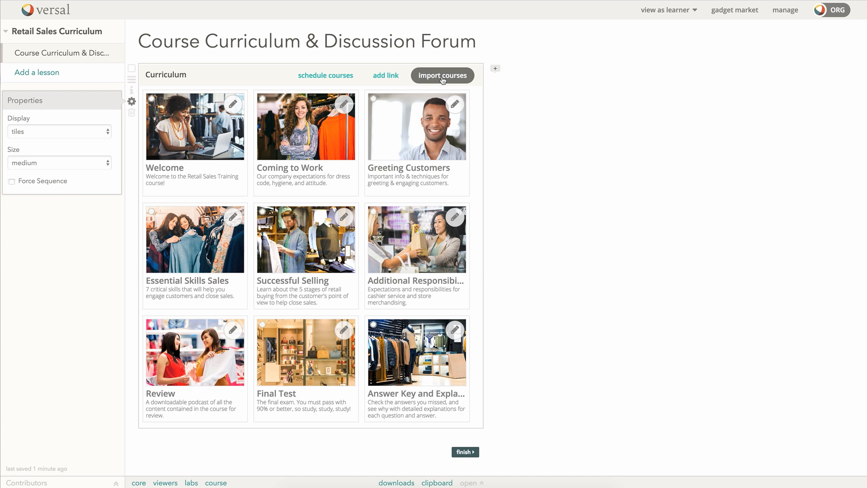
pyautogui.click(528, 209)
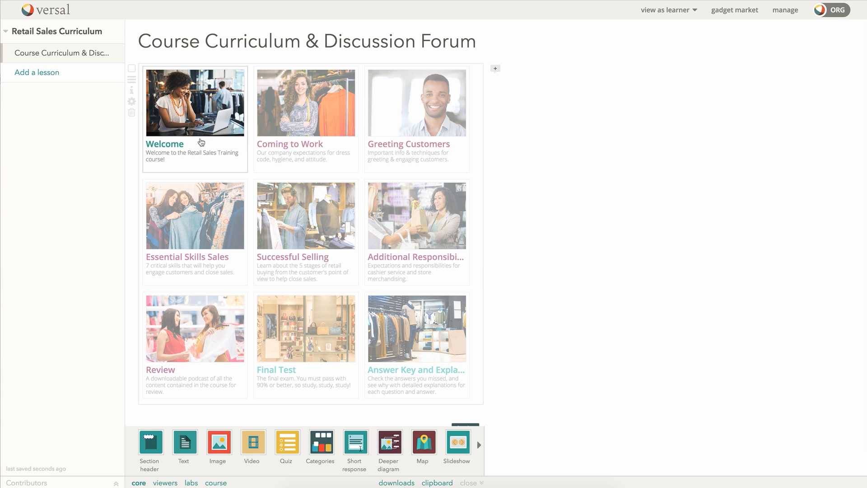
pyautogui.moveTo(300, 141)
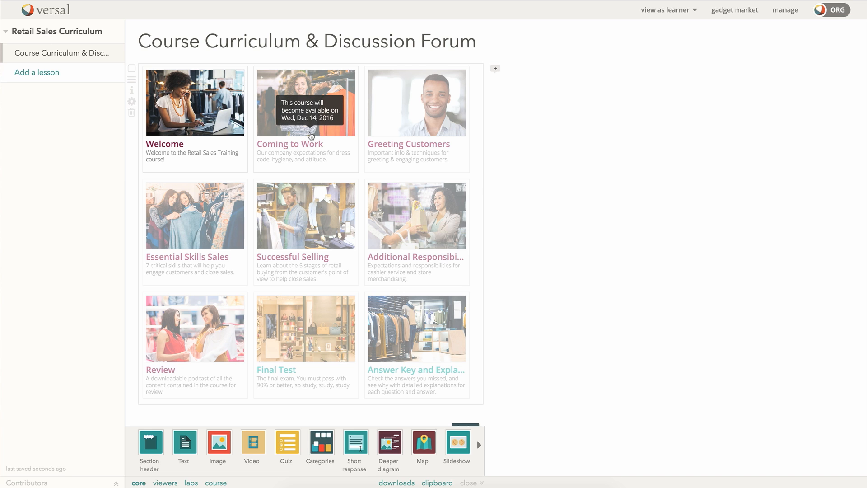
pyautogui.moveTo(398, 143)
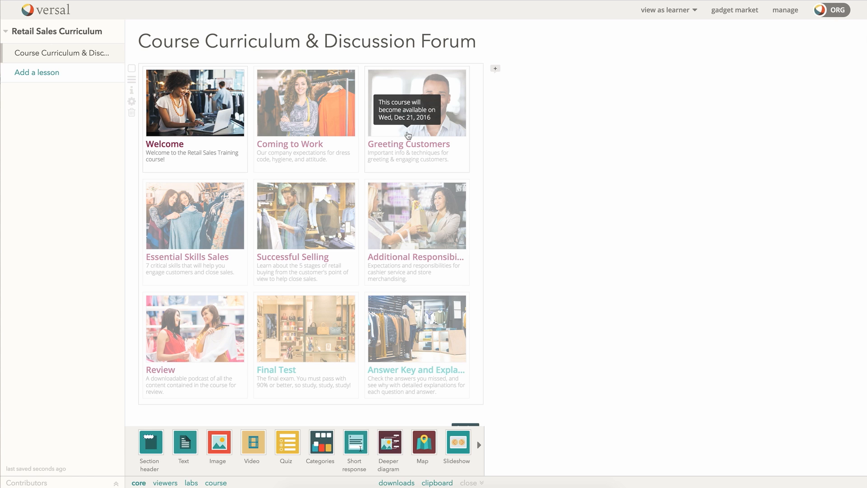
pyautogui.moveTo(214, 229)
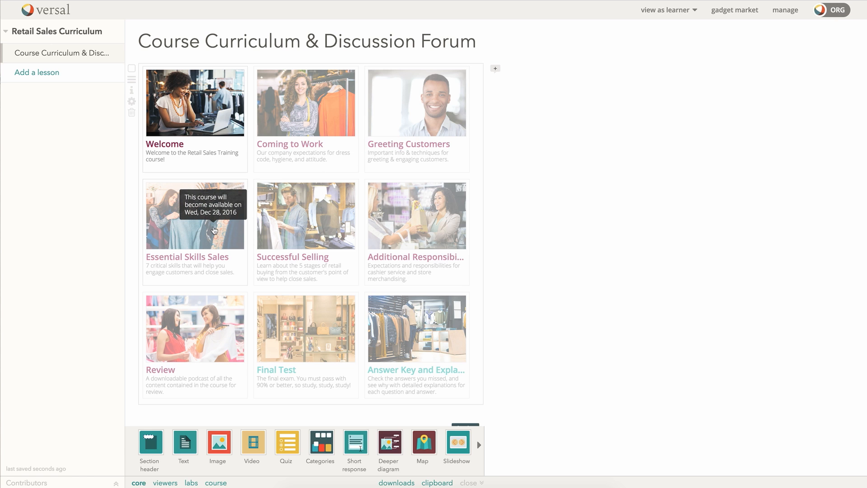
pyautogui.moveTo(300, 227)
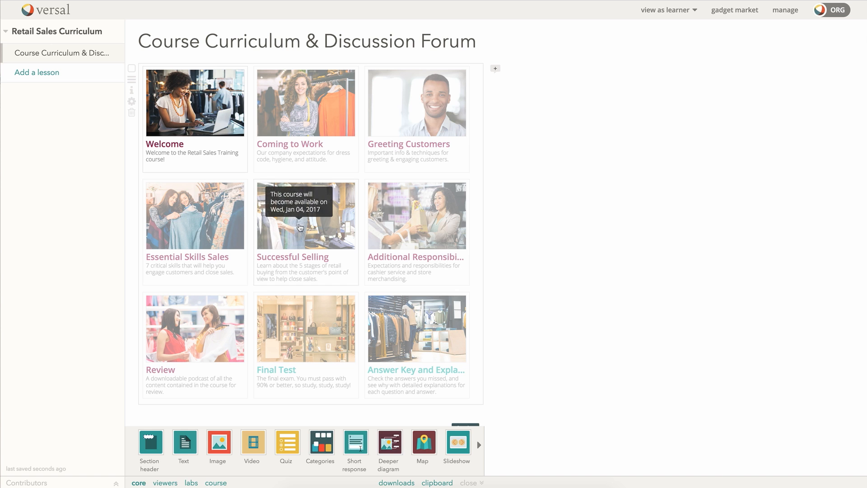
pyautogui.moveTo(416, 232)
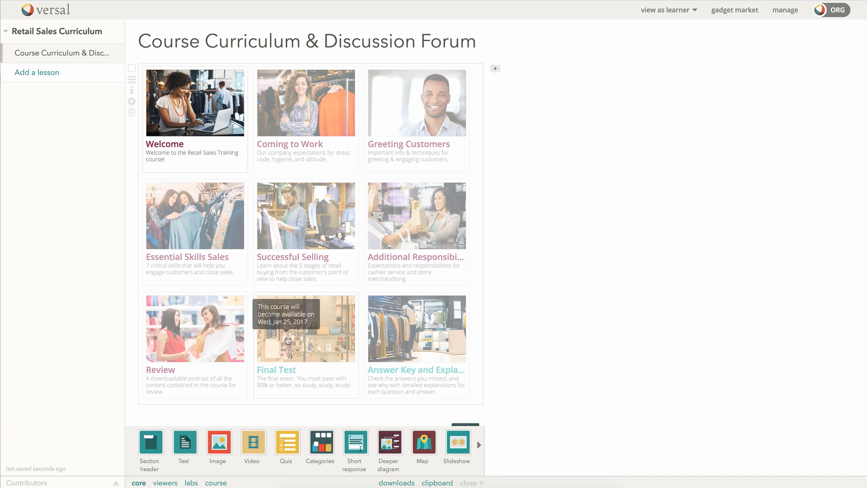
pyautogui.moveTo(407, 343)
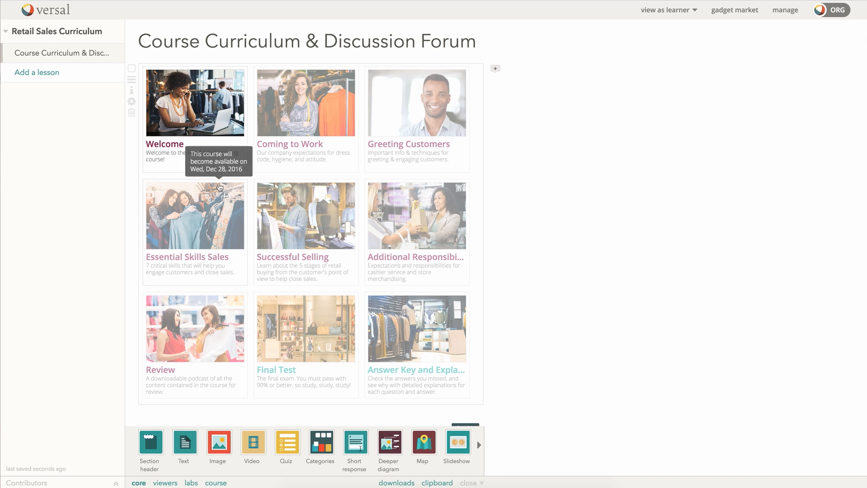
pyautogui.click(132, 102)
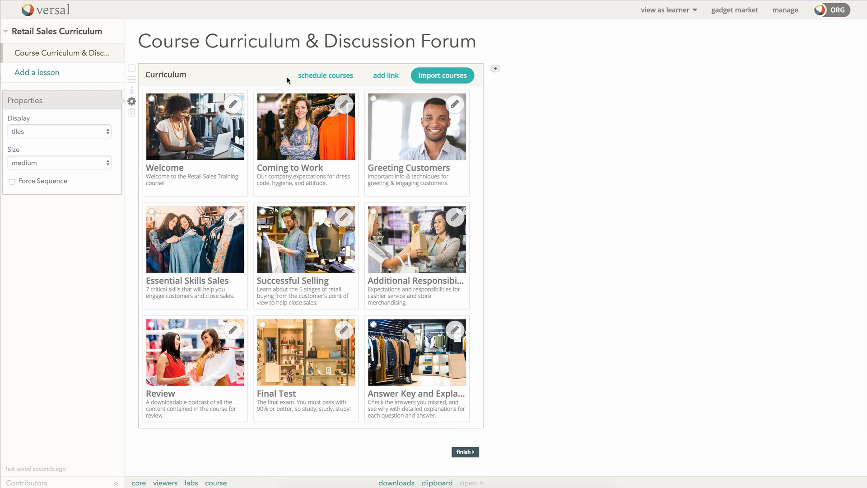
# Step: Reopen the availability schedule and switch releases to one course daily
pyautogui.click(332, 76)
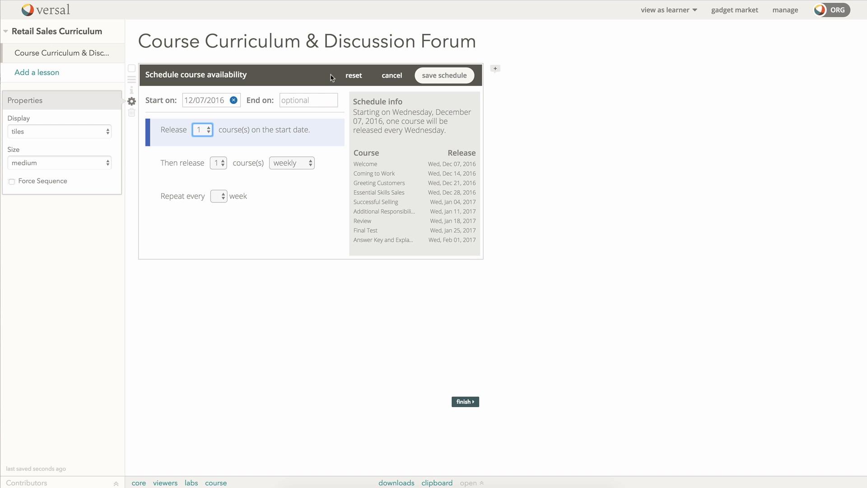
pyautogui.click(311, 164)
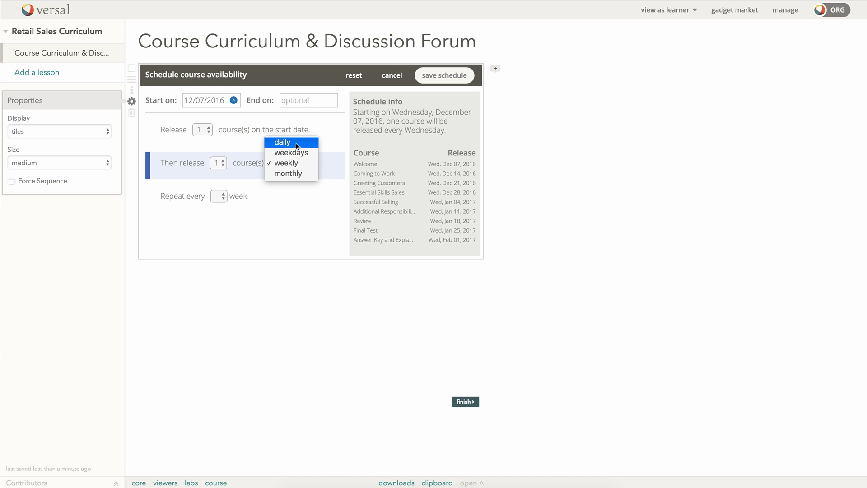
pyautogui.click(297, 143)
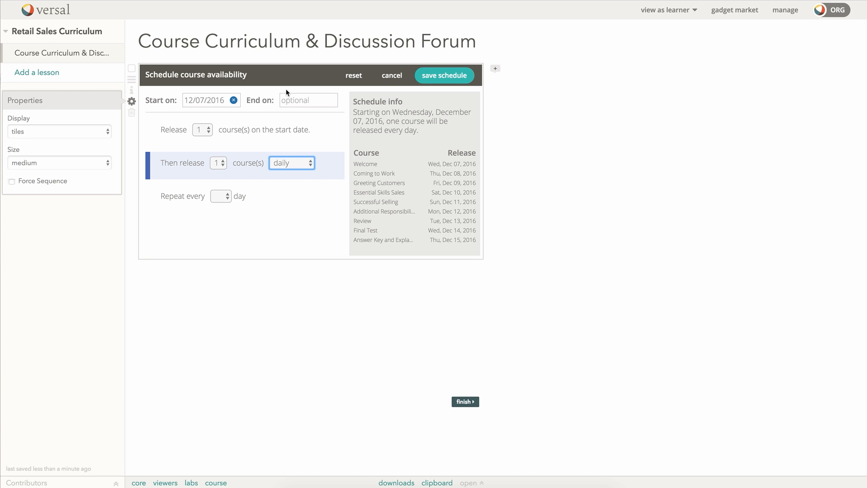
pyautogui.click(310, 165)
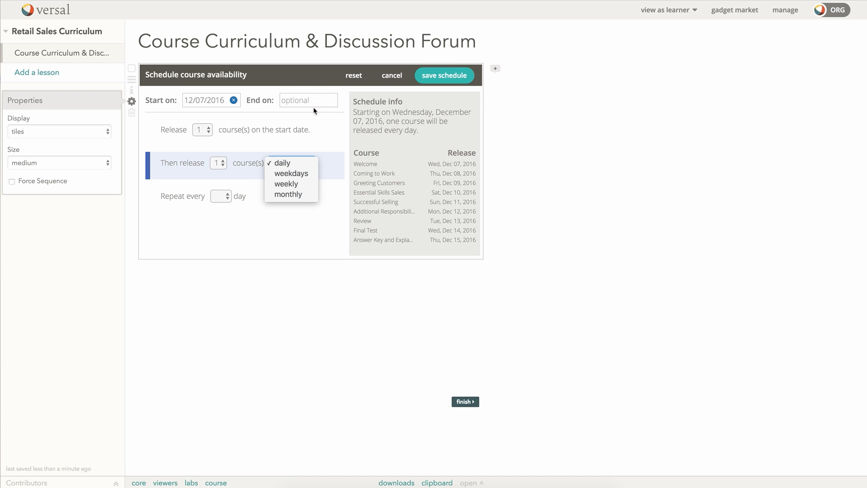
pyautogui.click(329, 139)
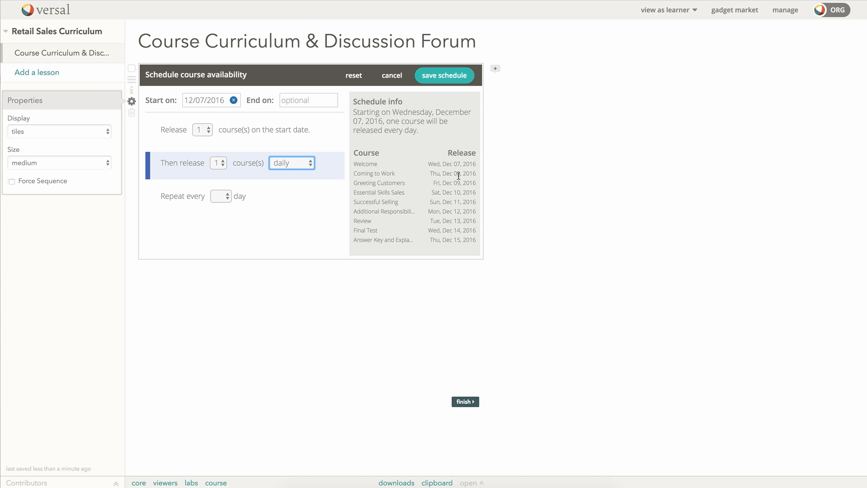
# Step: Set the schedule's End on date to 12/07/2016 and save it
pyautogui.click(307, 100)
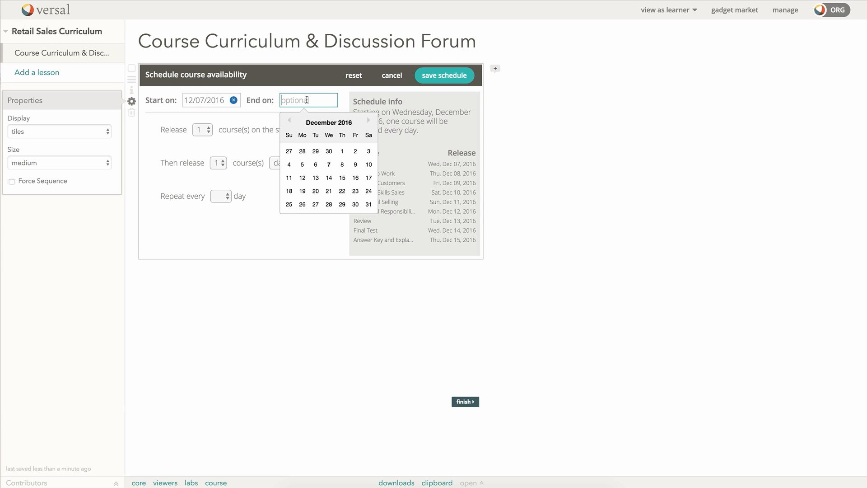
pyautogui.click(330, 165)
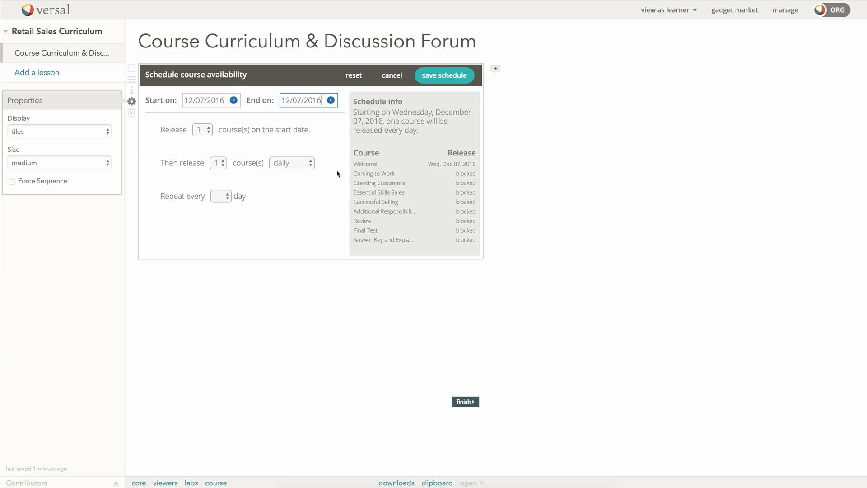
pyautogui.click(445, 77)
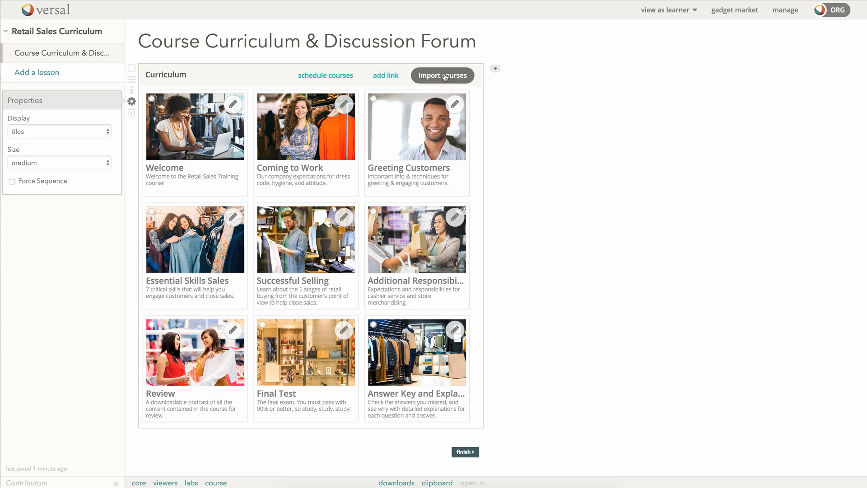
# Step: Preview the curriculum's locked course tiles, then return the gadget to edit mode
pyautogui.click(540, 174)
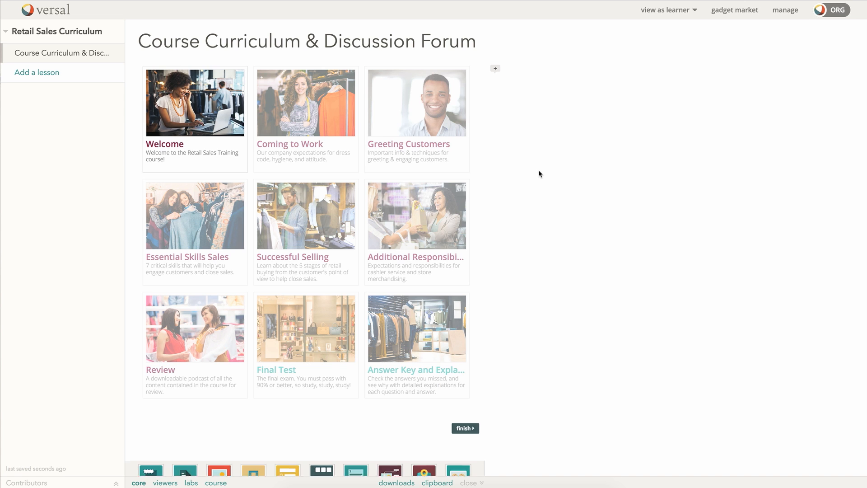
pyautogui.moveTo(460, 189)
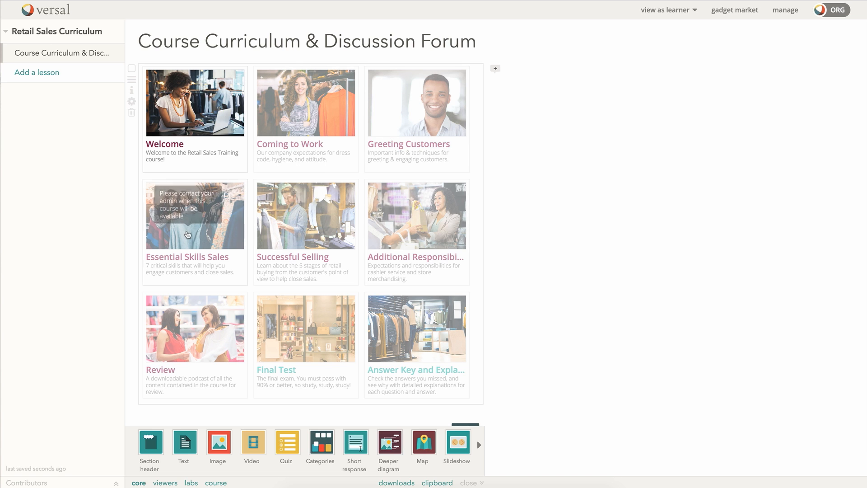
pyautogui.click(131, 101)
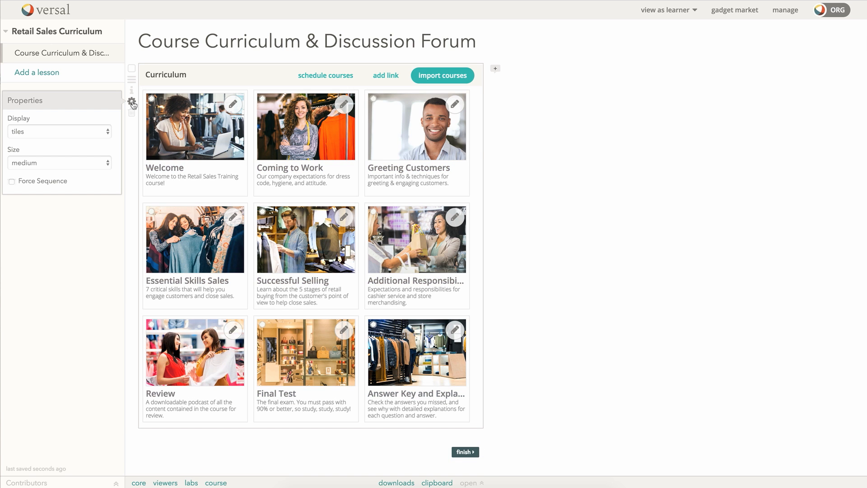
# Step: Reset and save the schedule so all nine courses release December 07, 2016, then reopen the gadget's settings
pyautogui.click(339, 76)
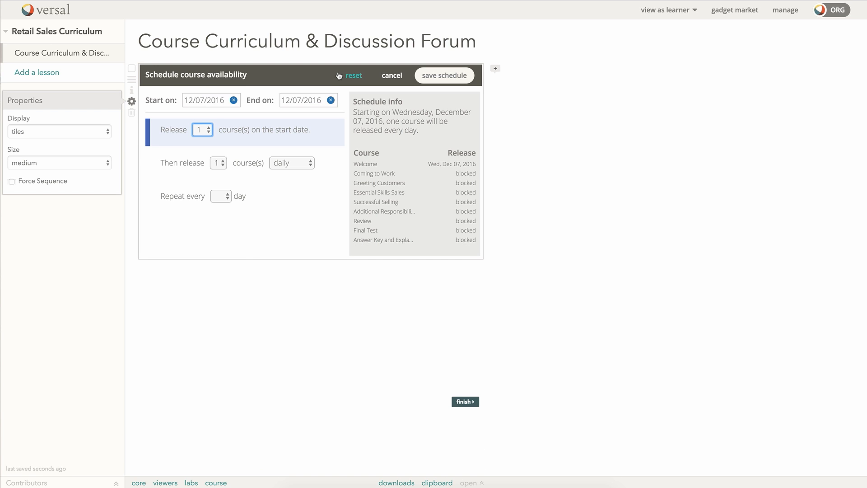
pyautogui.click(353, 76)
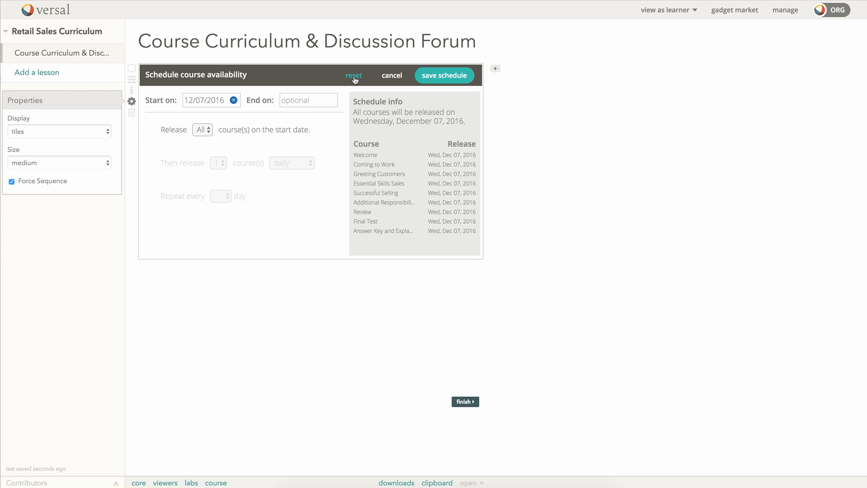
pyautogui.click(444, 77)
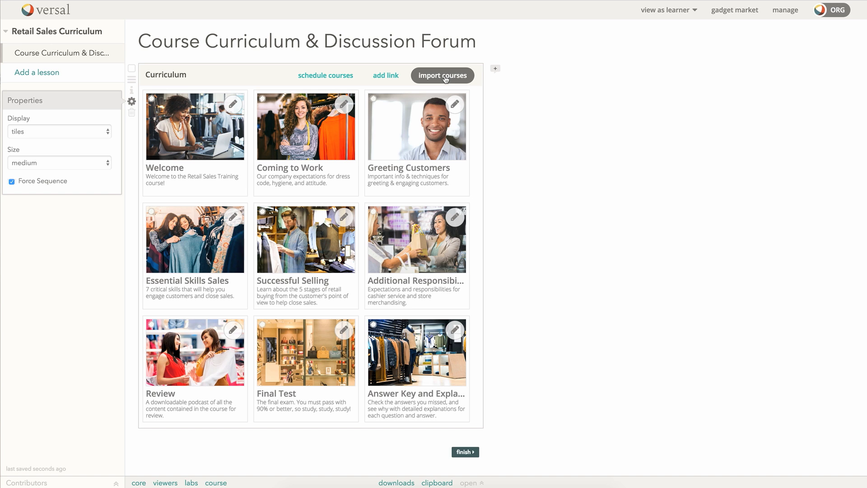
pyautogui.click(500, 126)
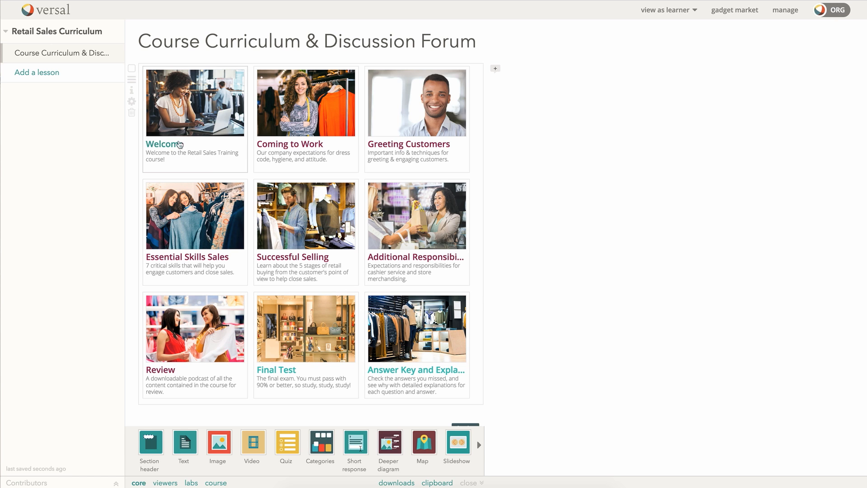
pyautogui.click(133, 104)
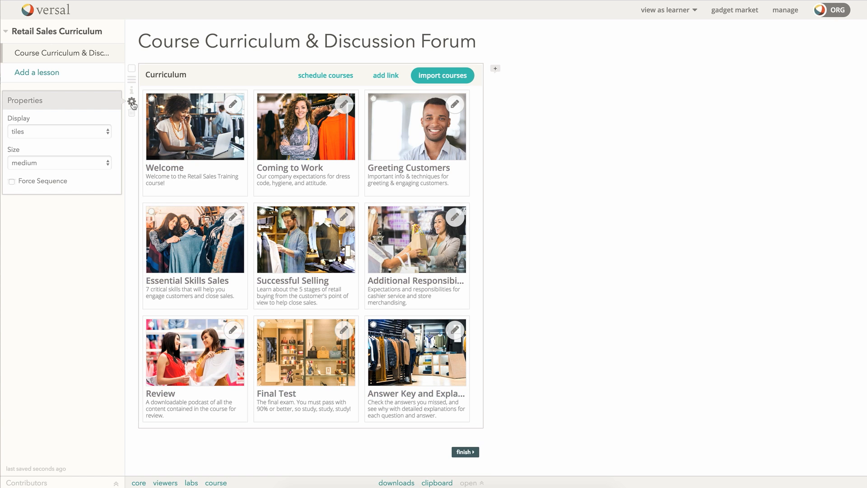
# Step: Turn on Force Sequence and exit editing to see Final Test and Answer Key locked
pyautogui.click(12, 183)
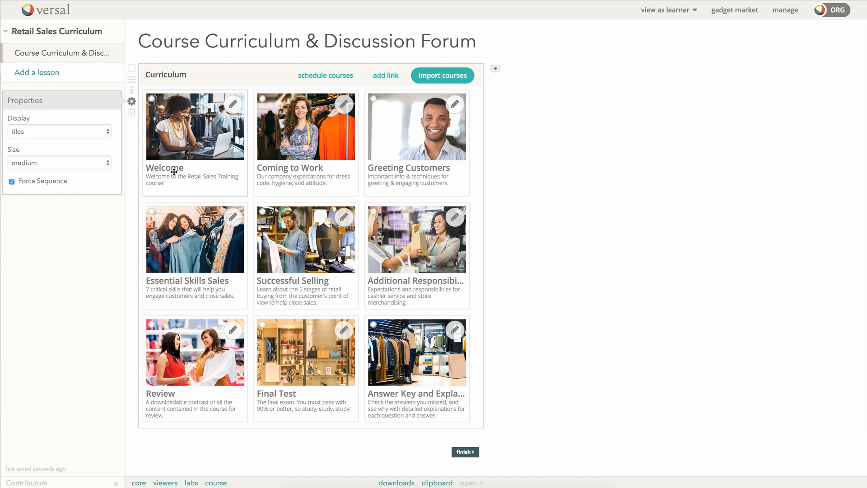
pyautogui.click(515, 179)
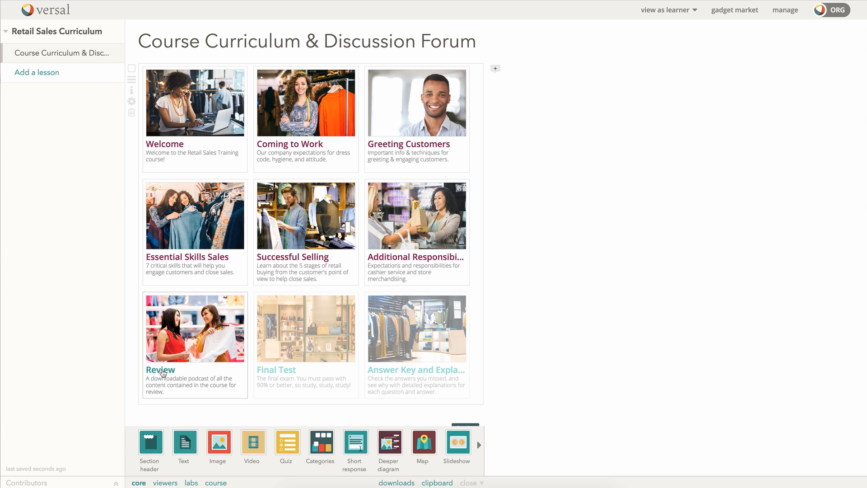
# Step: Read the unlock messages on the locked Final Test and Answer Key tiles, then open RT-Review
pyautogui.moveTo(292, 354)
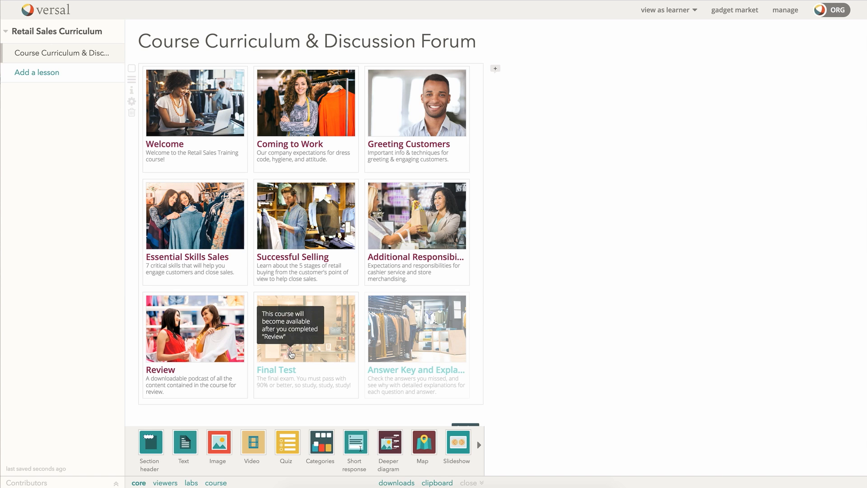
pyautogui.moveTo(443, 369)
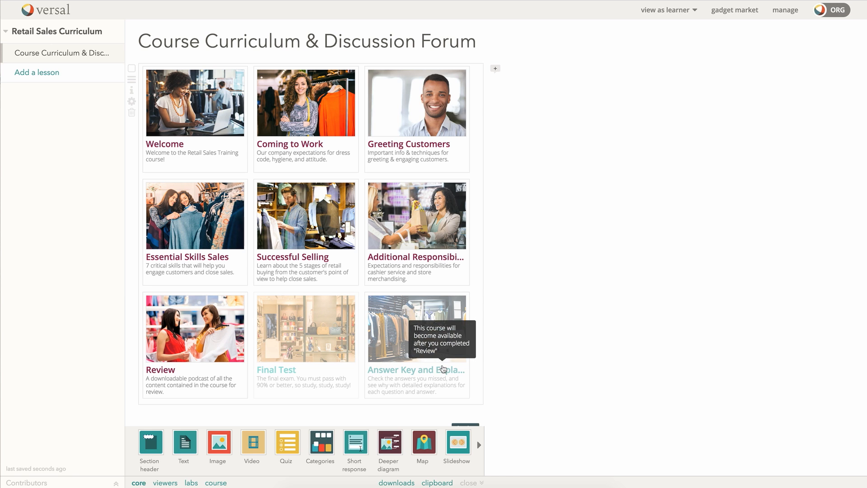
pyautogui.moveTo(318, 344)
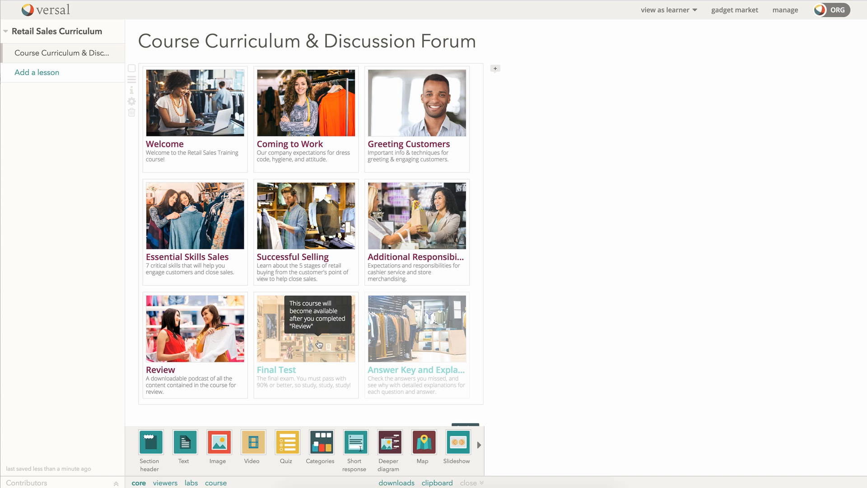
pyautogui.moveTo(403, 353)
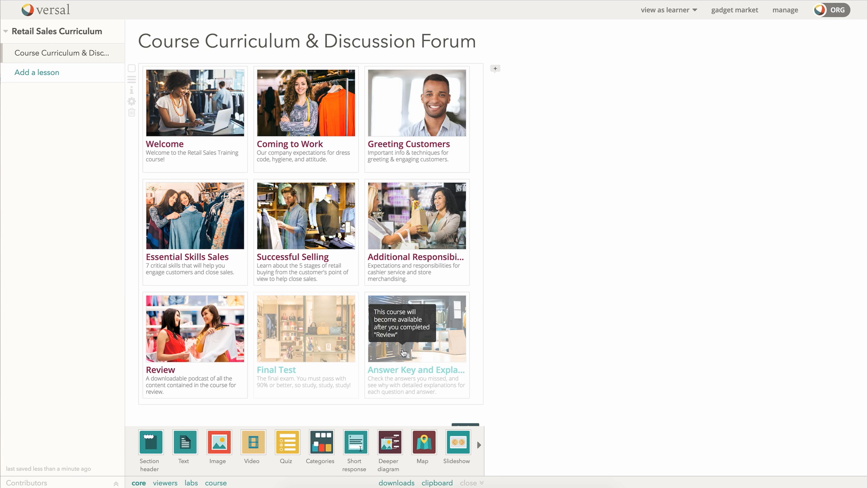
pyautogui.moveTo(291, 339)
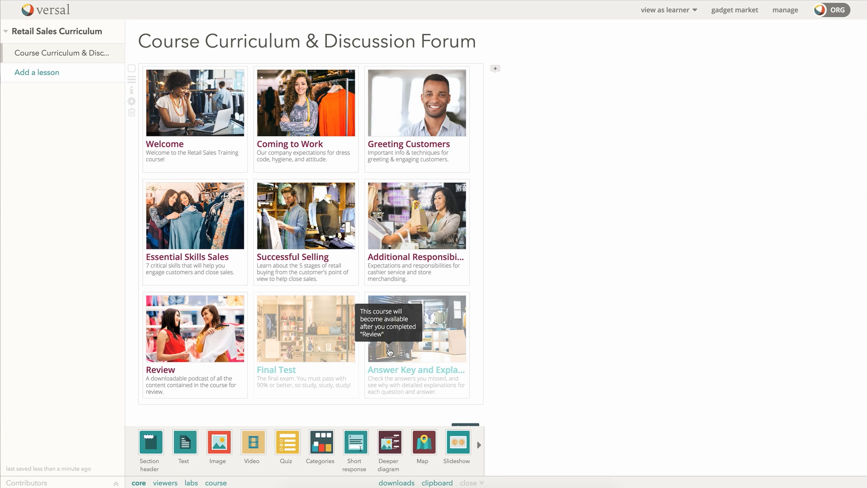
pyautogui.click(156, 369)
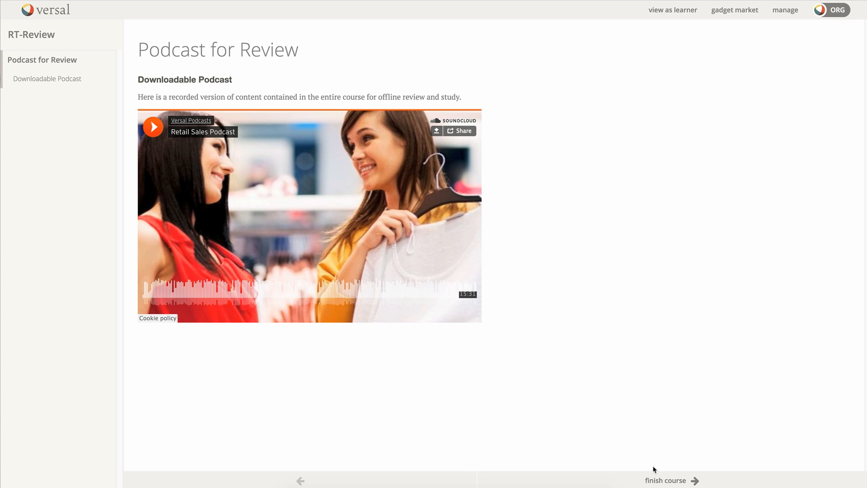
# Step: Finish the RT-Review course and go back to the curriculum, now showing Final Test unlocked
pyautogui.click(666, 480)
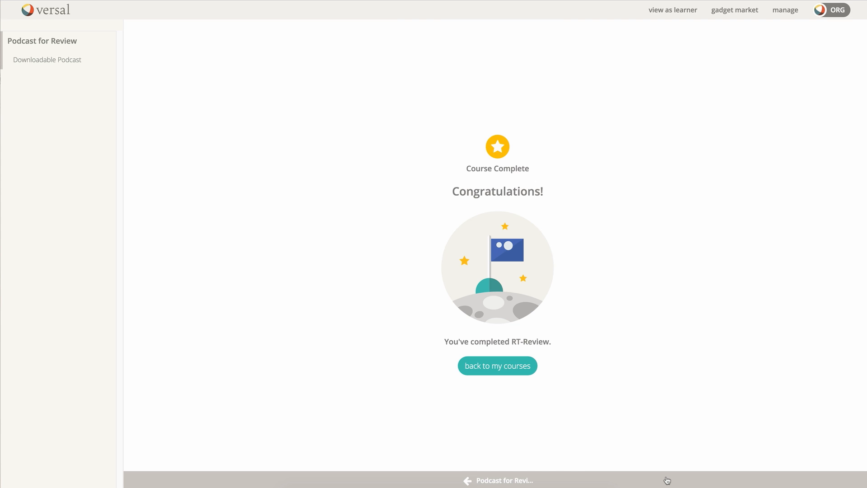
pyautogui.click(693, 13)
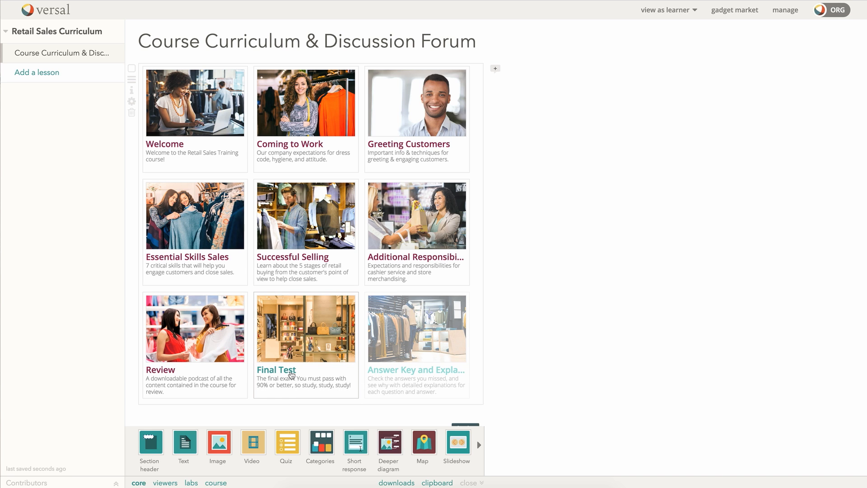
pyautogui.moveTo(411, 352)
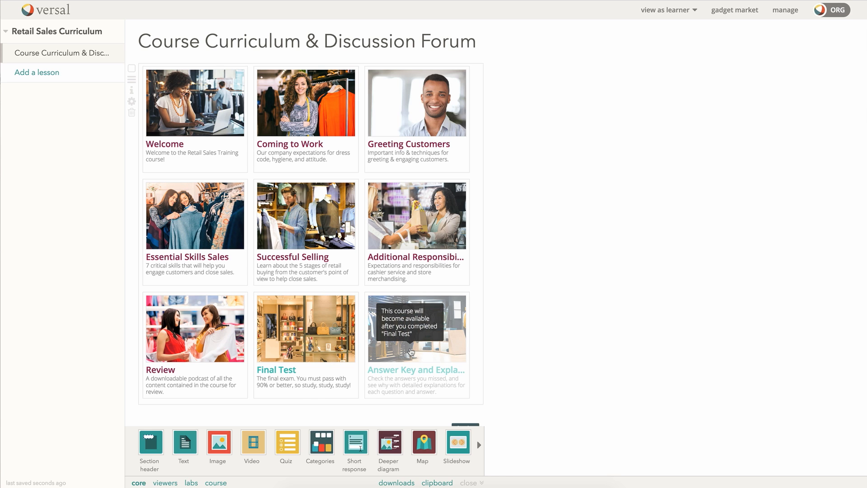